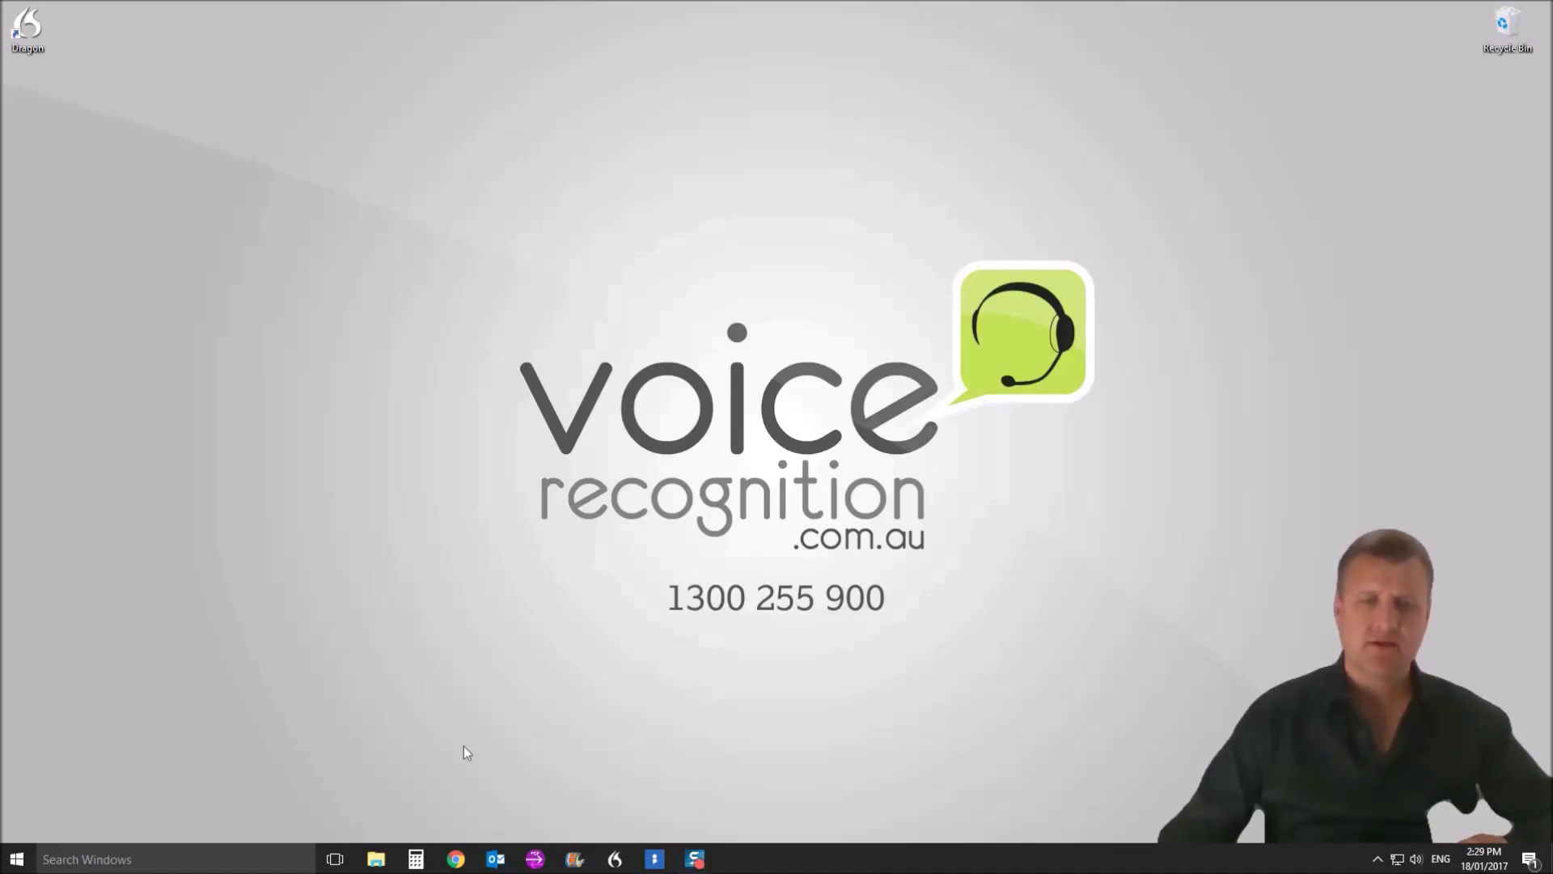
# Launch Outlook from the taskbar icon
pyautogui.click(498, 862)
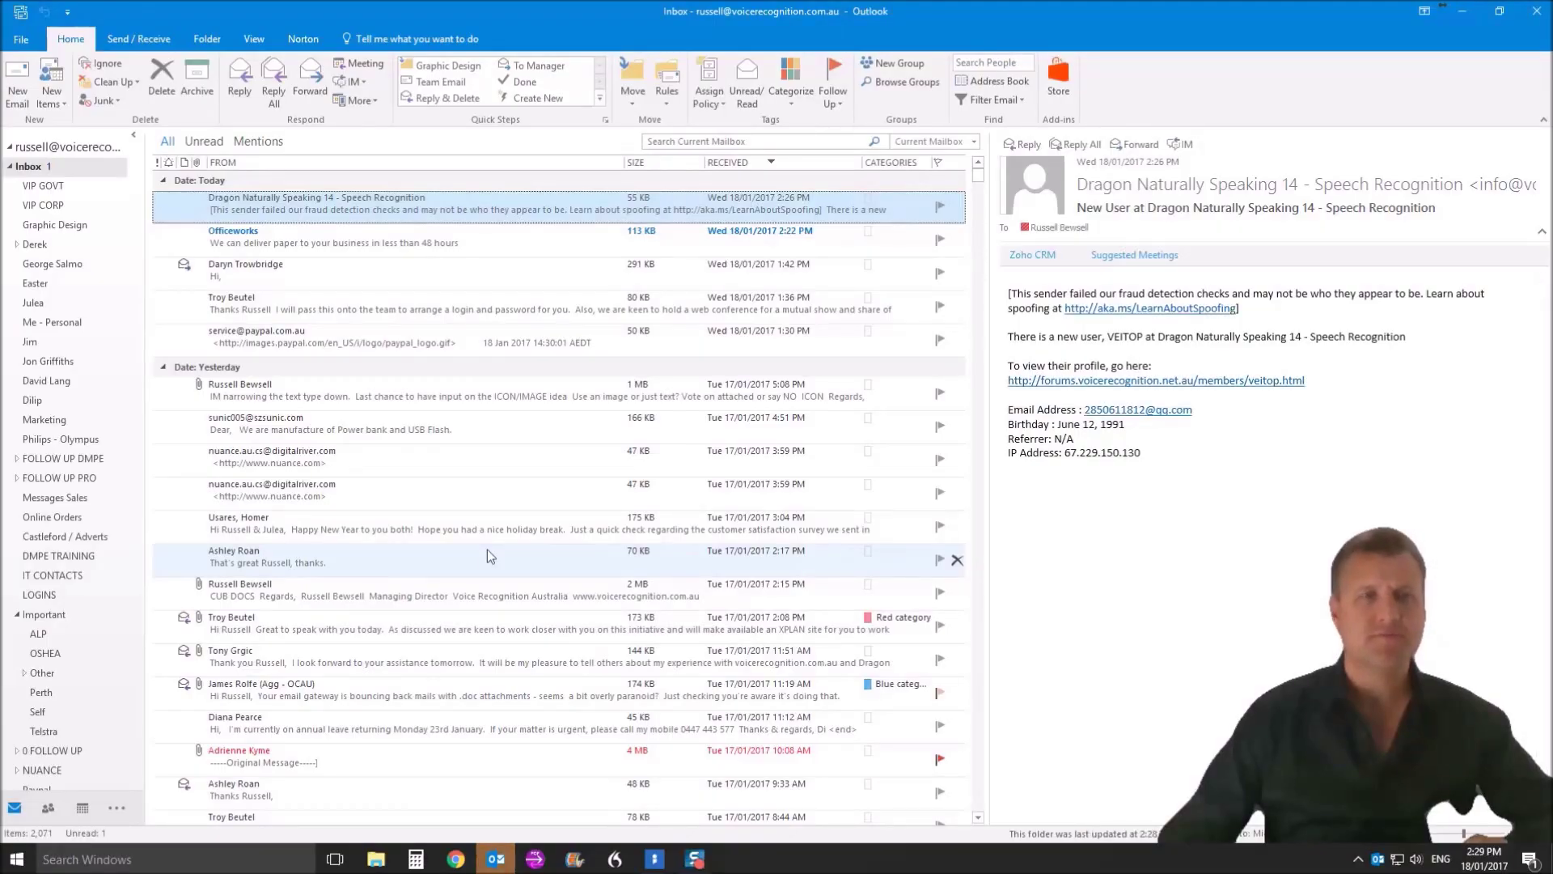
# Start a new email, place the cursor in its body, and dismiss Dragon's add-in warning
pyautogui.click(23, 99)
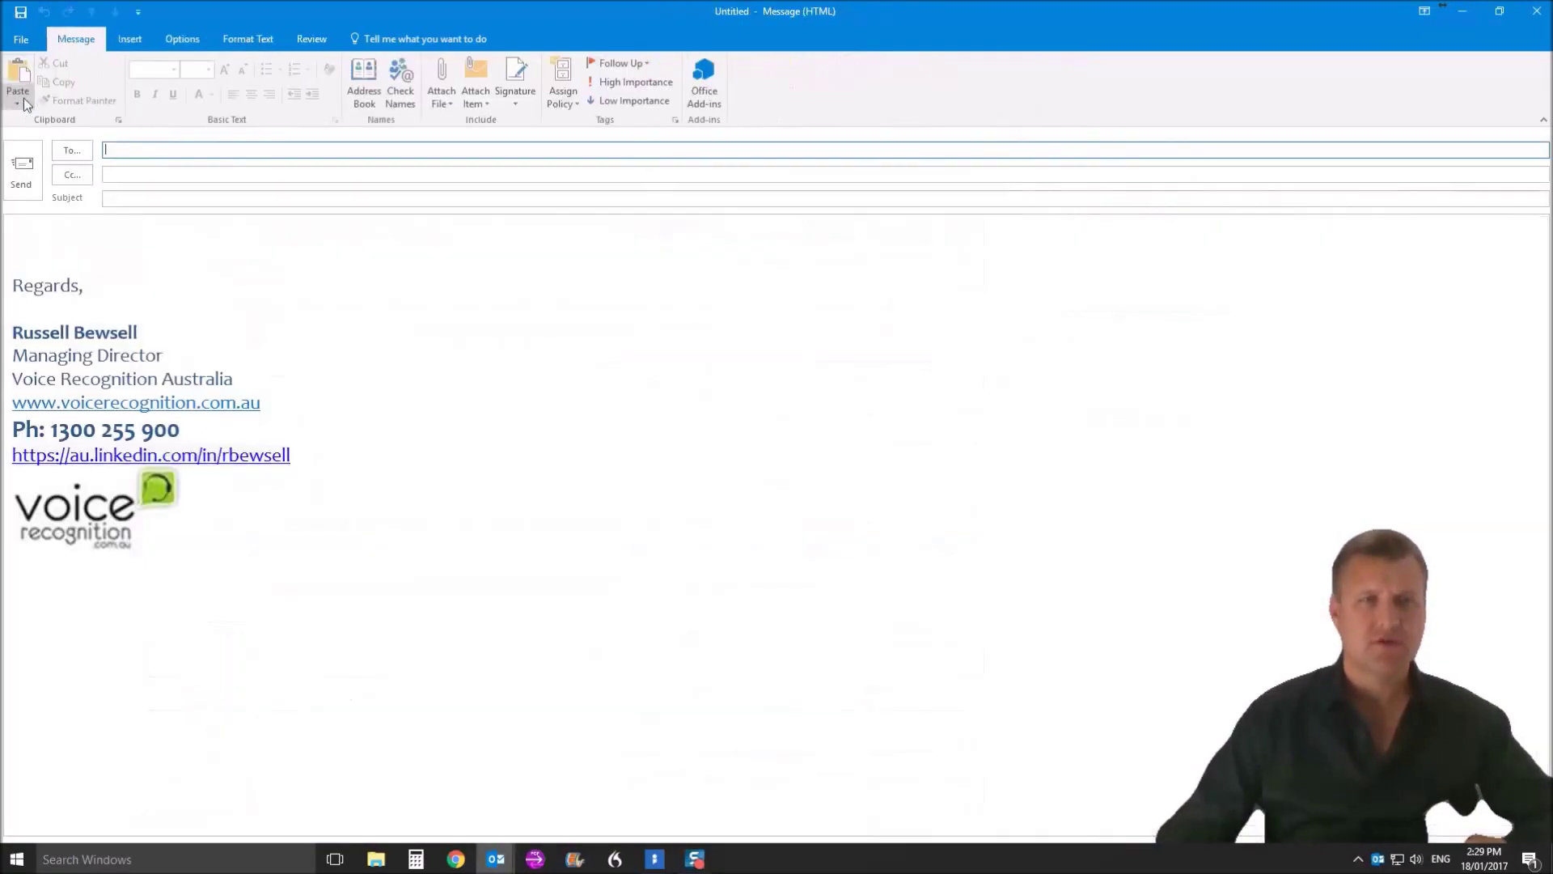
pyautogui.click(119, 242)
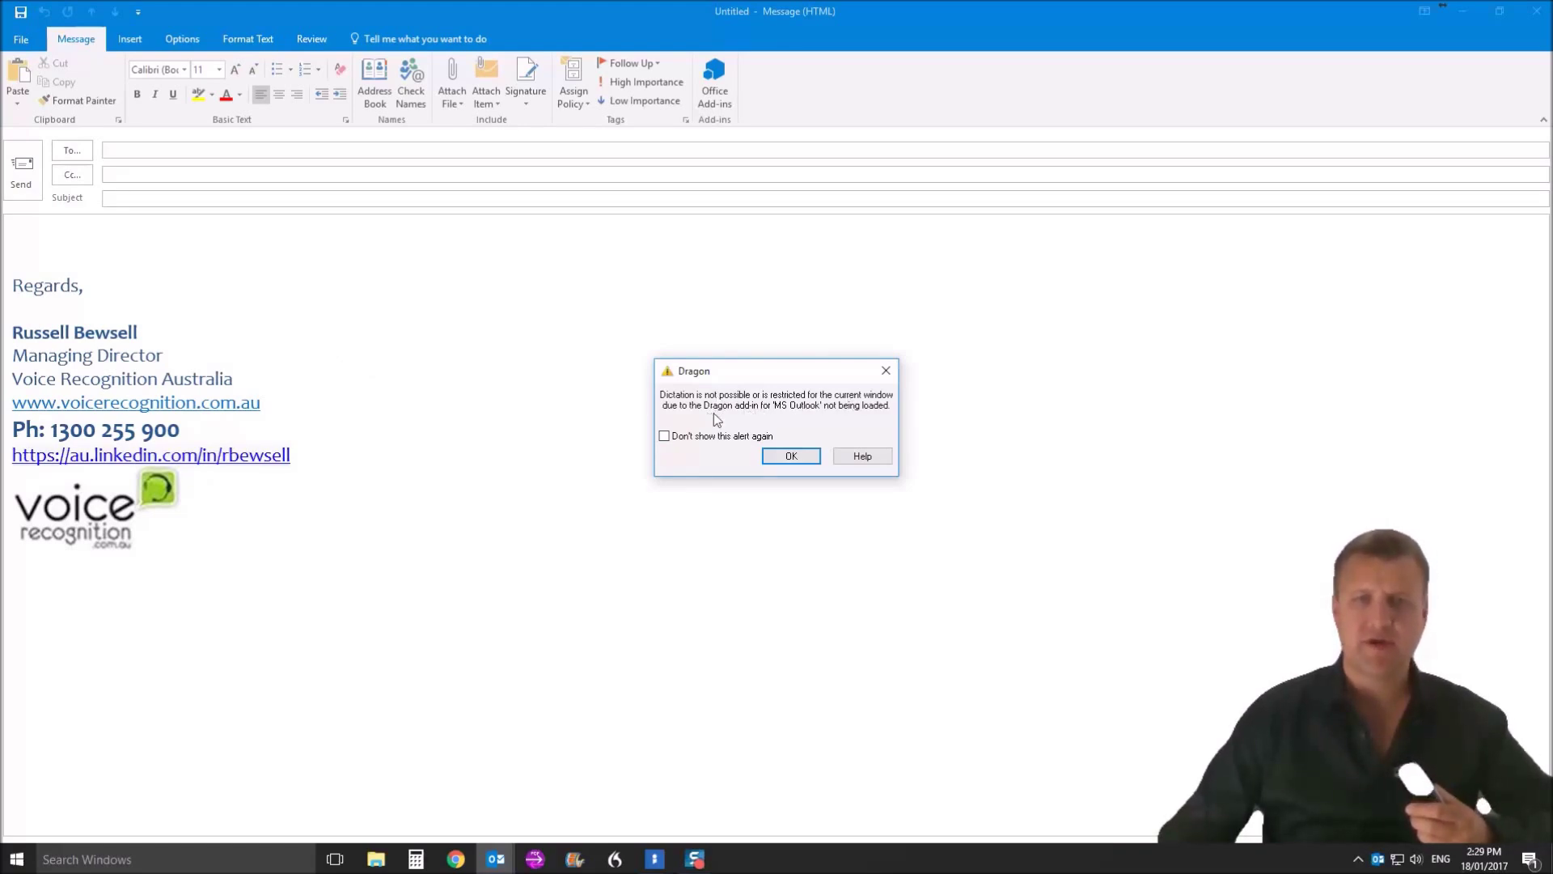
pyautogui.click(794, 457)
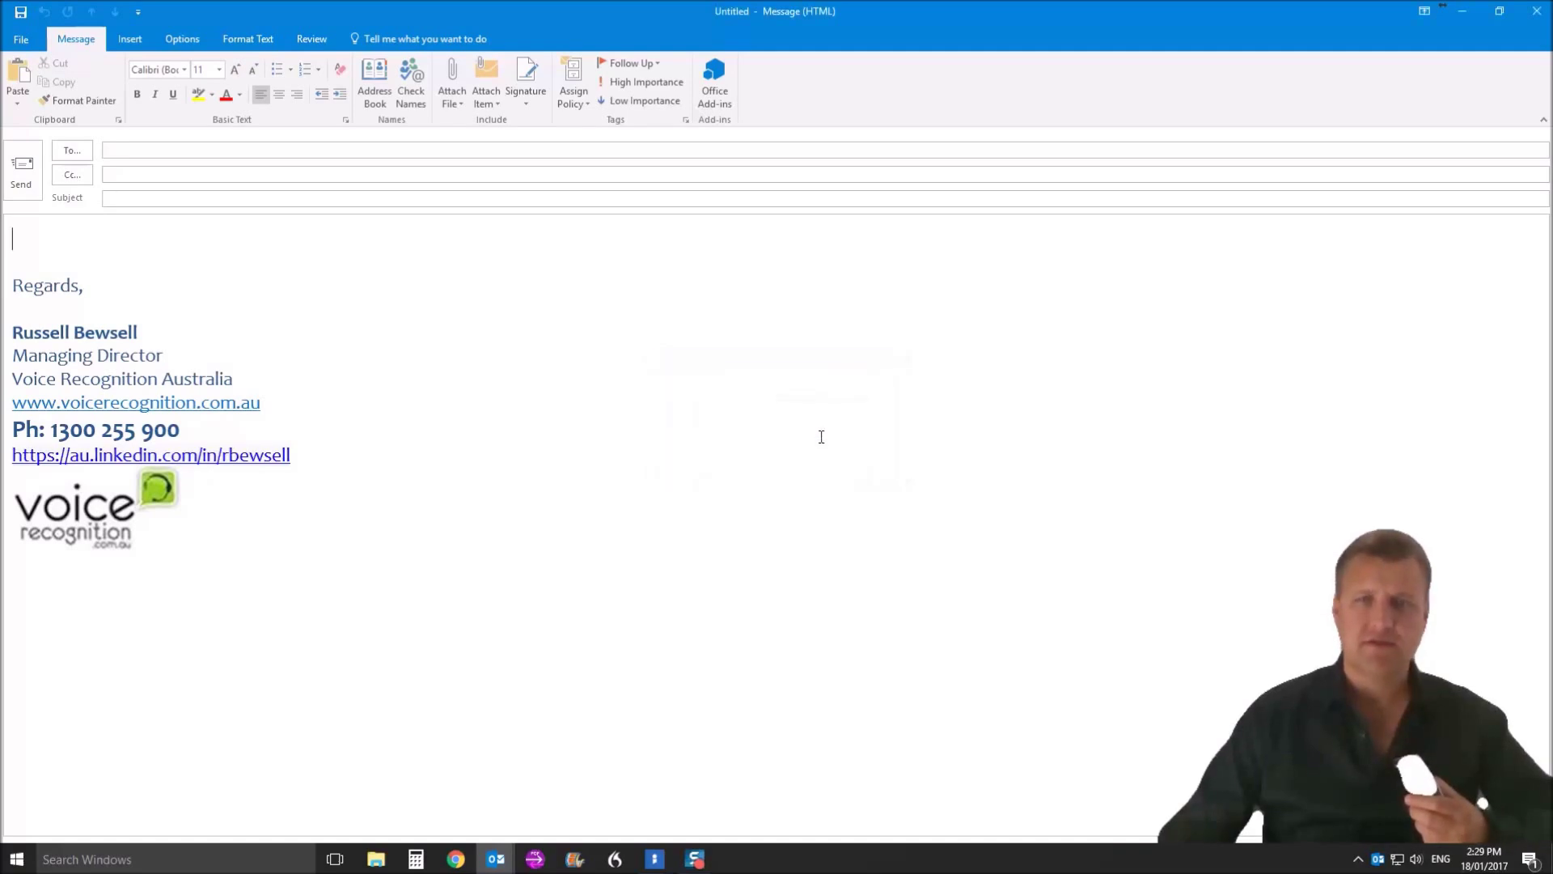
# Close the draft and select NatSpeak Outlook Addin on the Outlook Options Add-ins page
pyautogui.click(1536, 12)
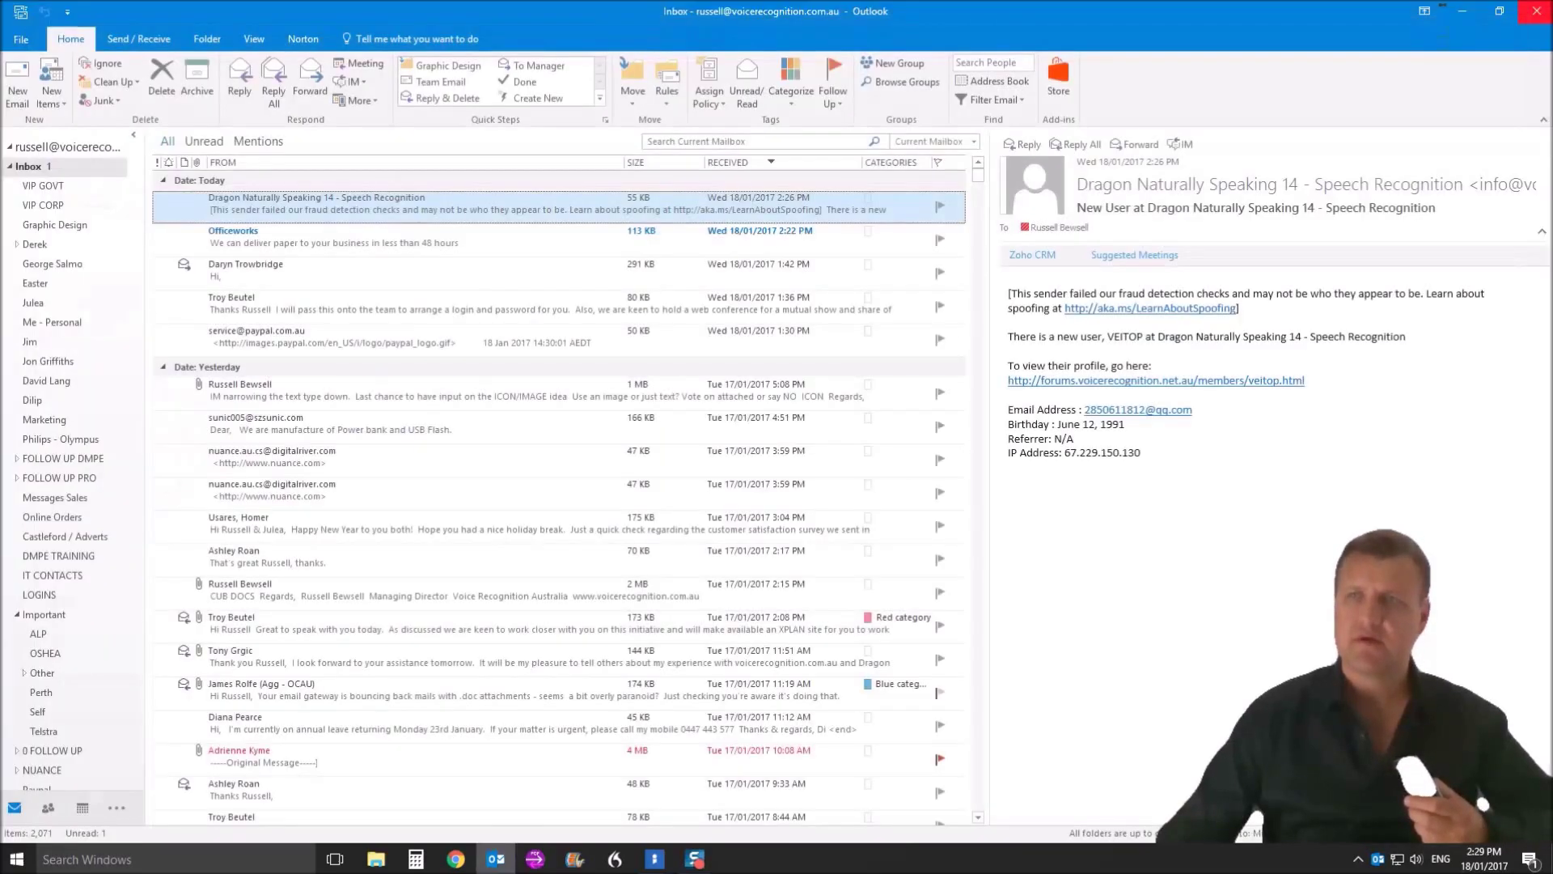
pyautogui.click(17, 39)
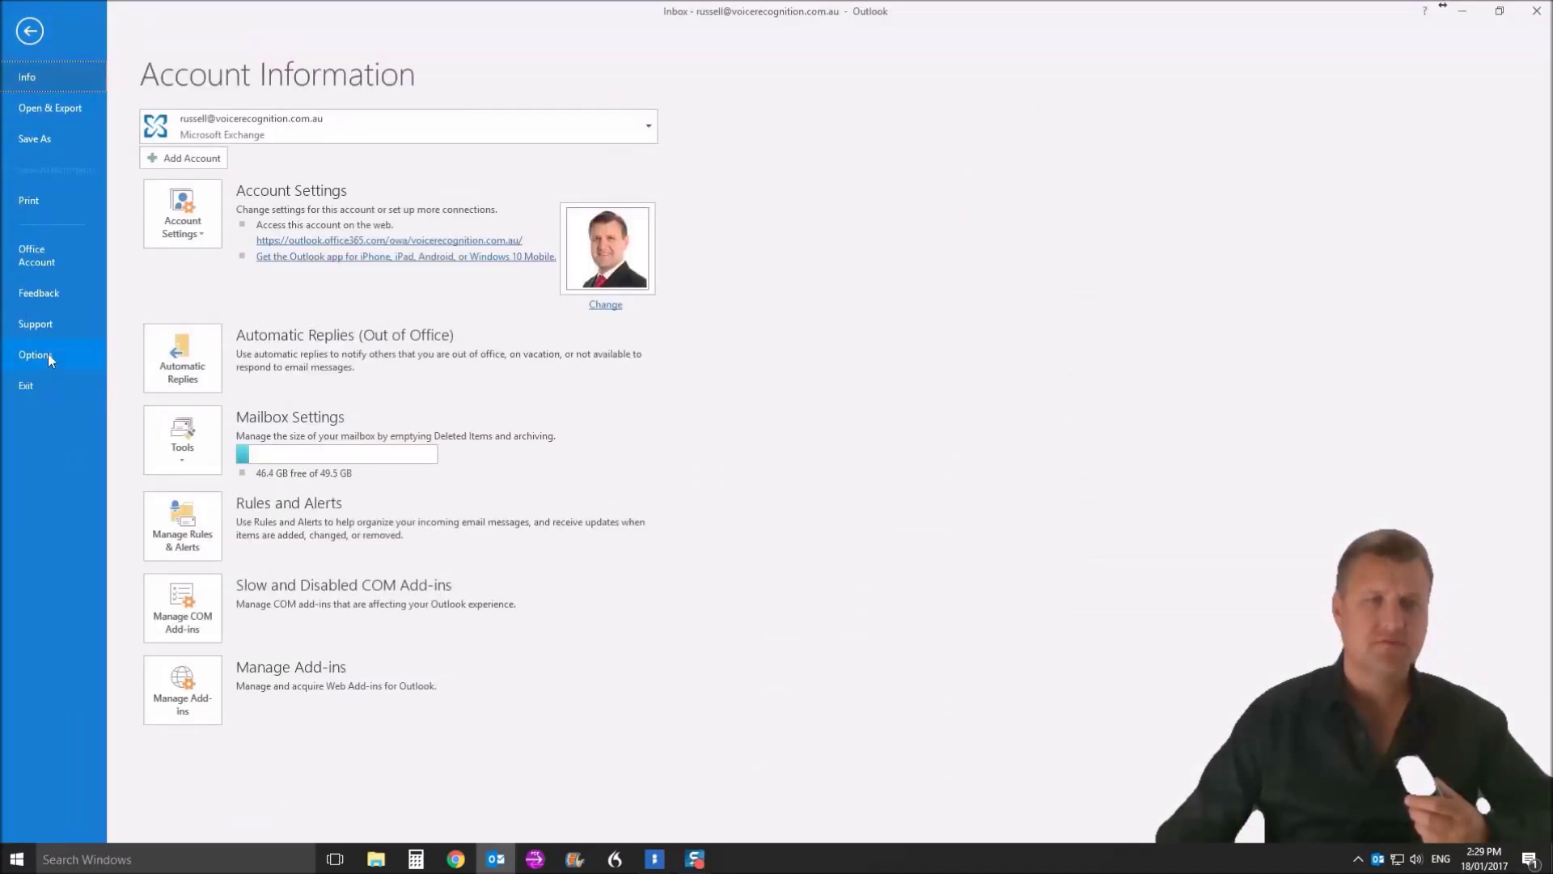
pyautogui.click(48, 354)
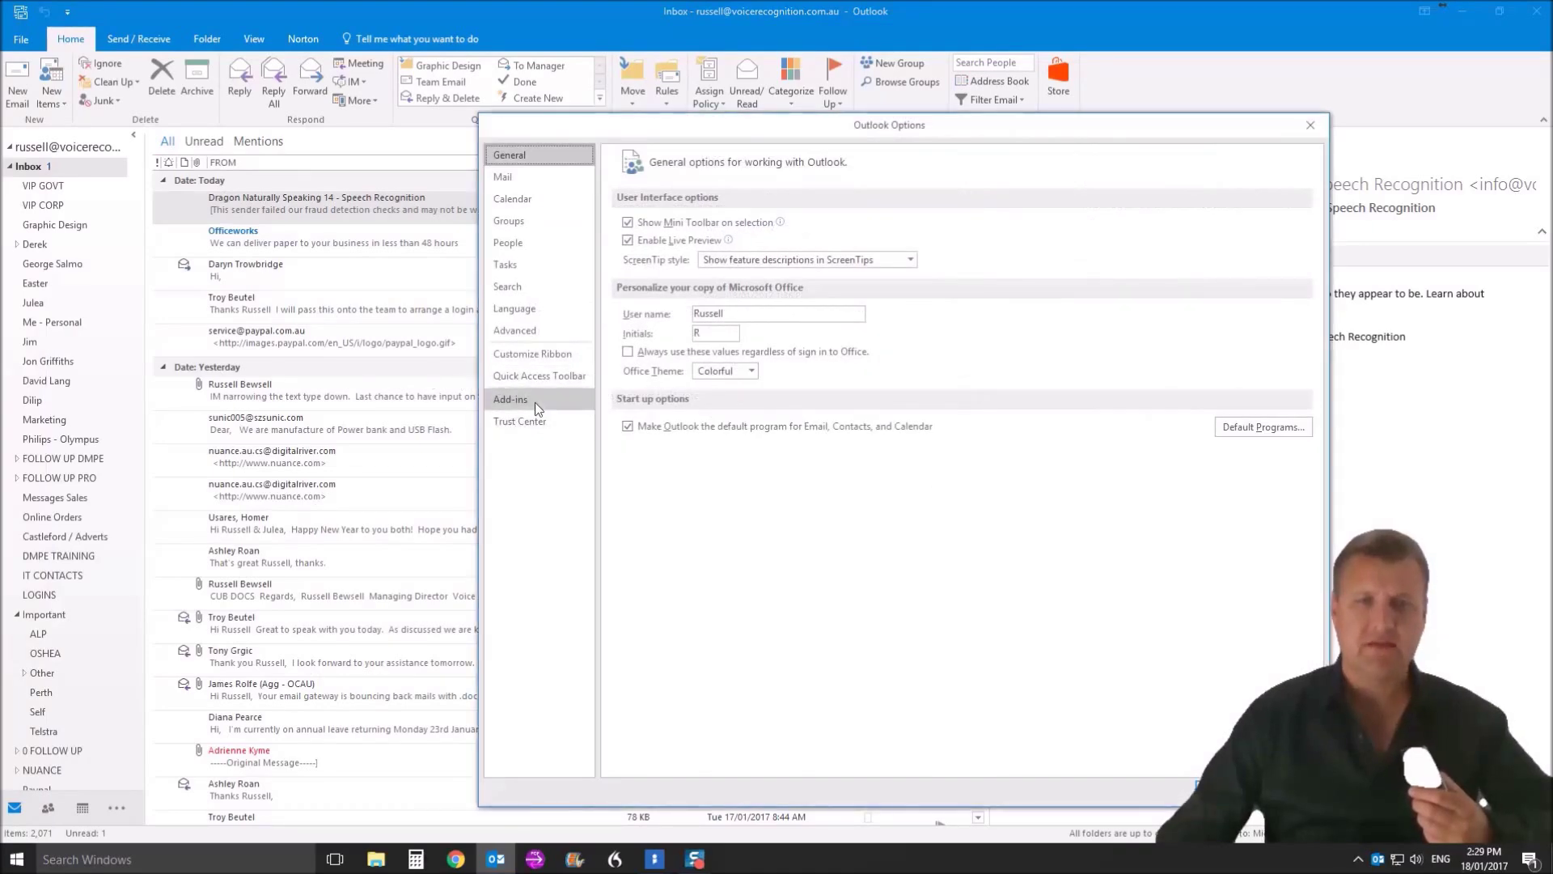
pyautogui.click(535, 402)
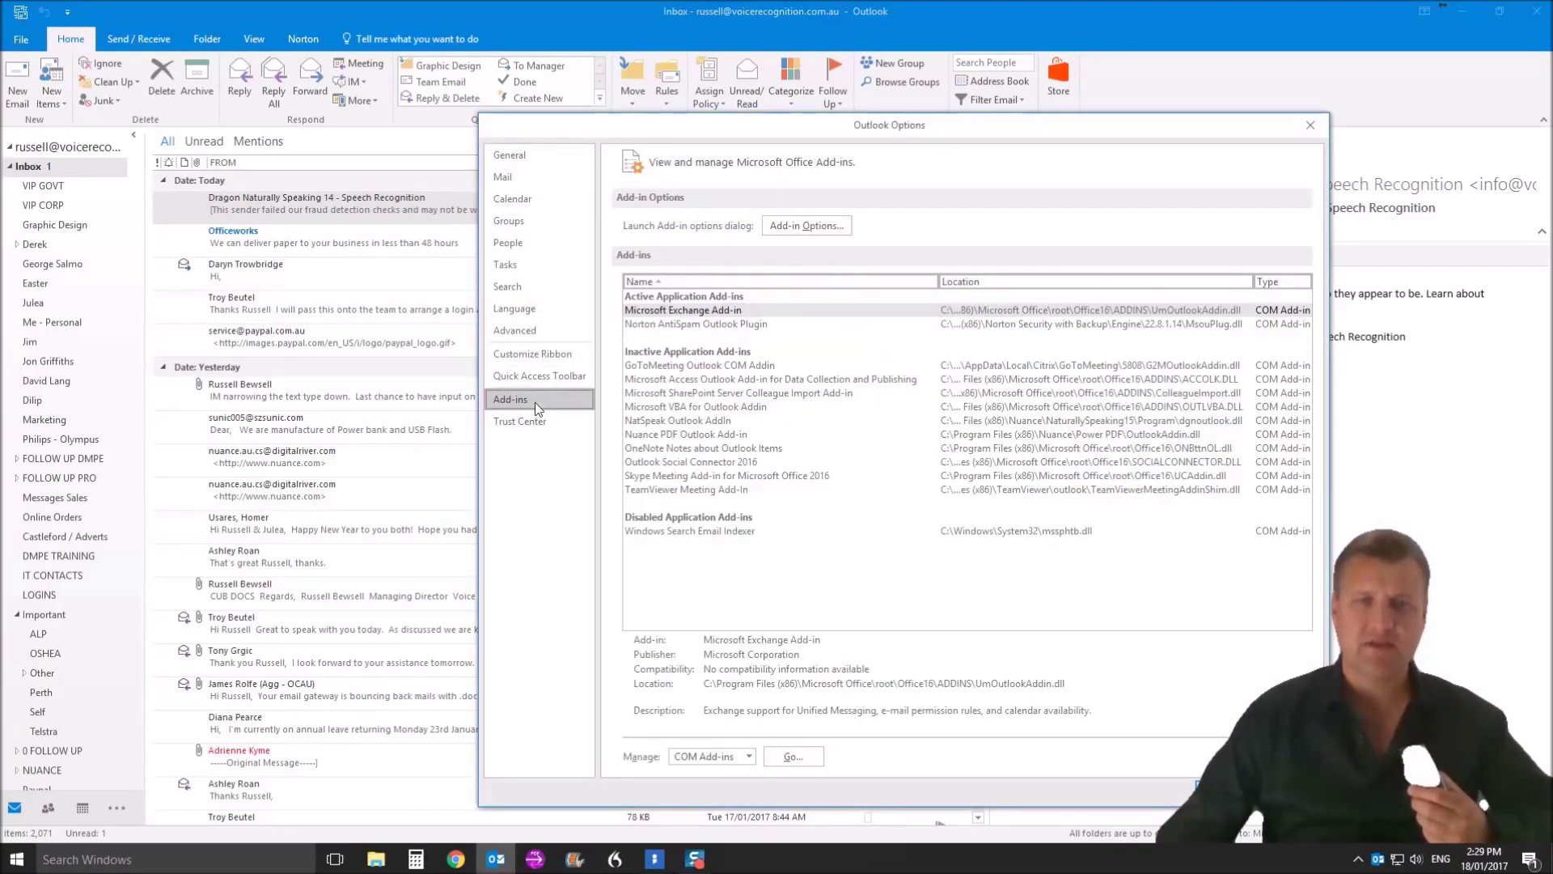
pyautogui.click(743, 422)
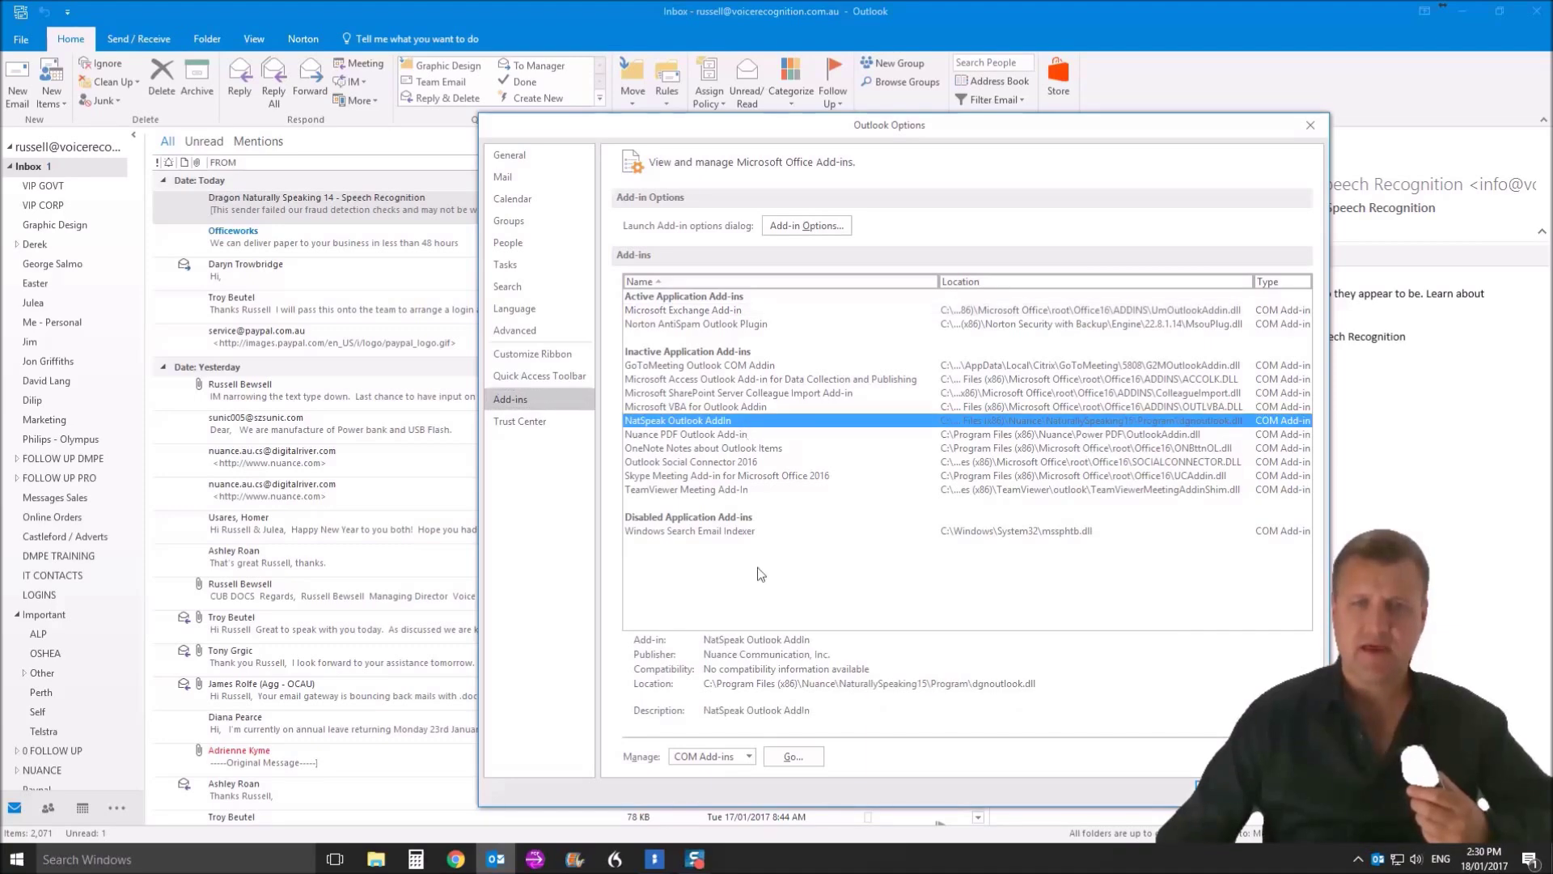
# Tick NatSpeak Outlook Addin in the COM Add-ins list and close the list
pyautogui.click(796, 756)
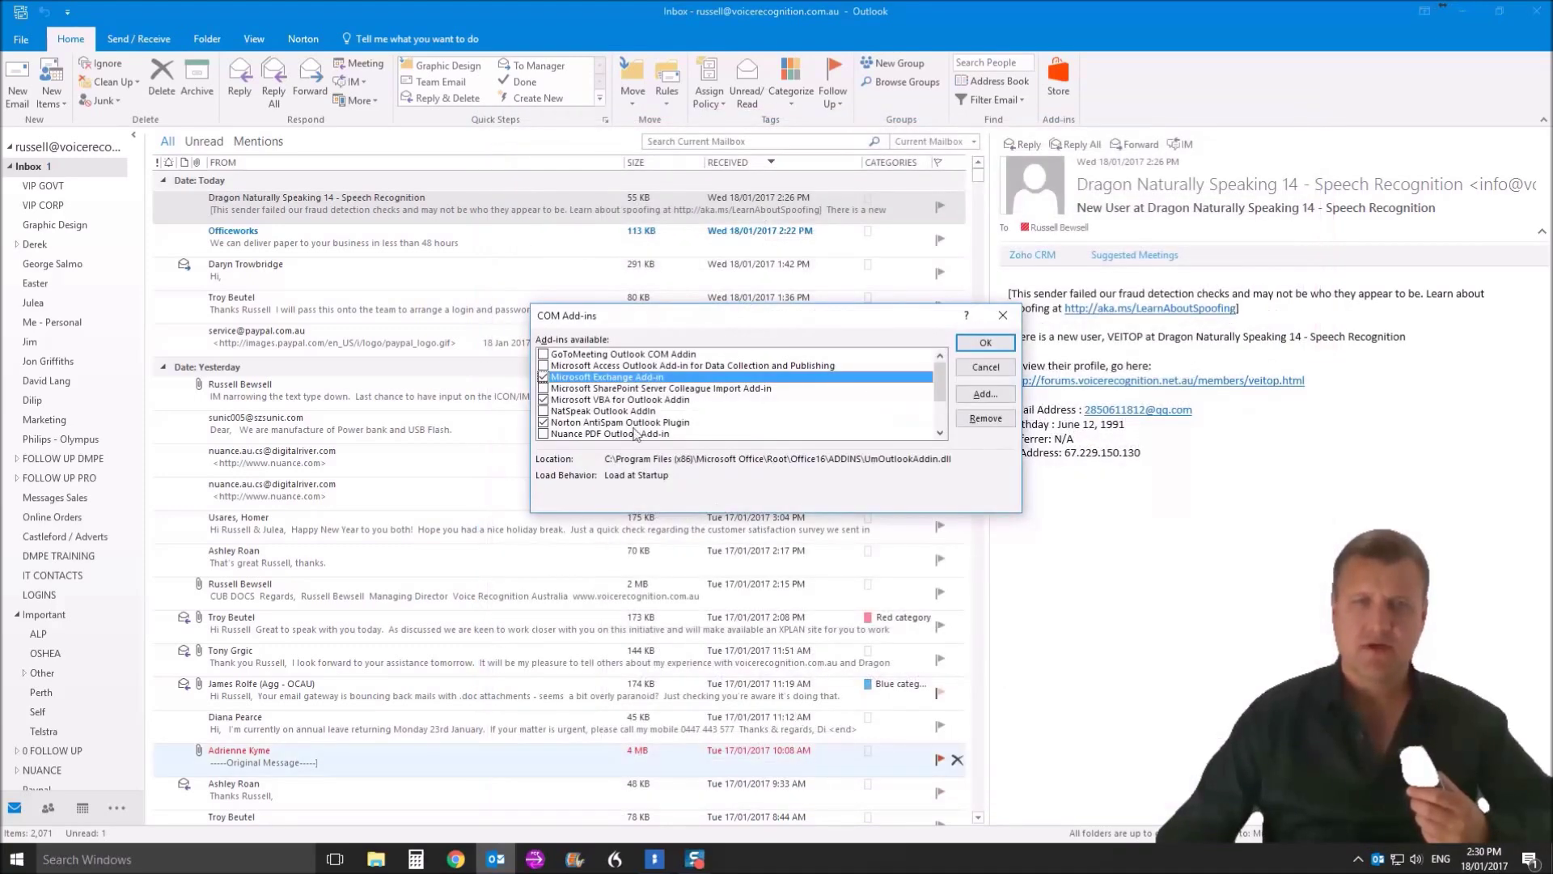
pyautogui.click(542, 411)
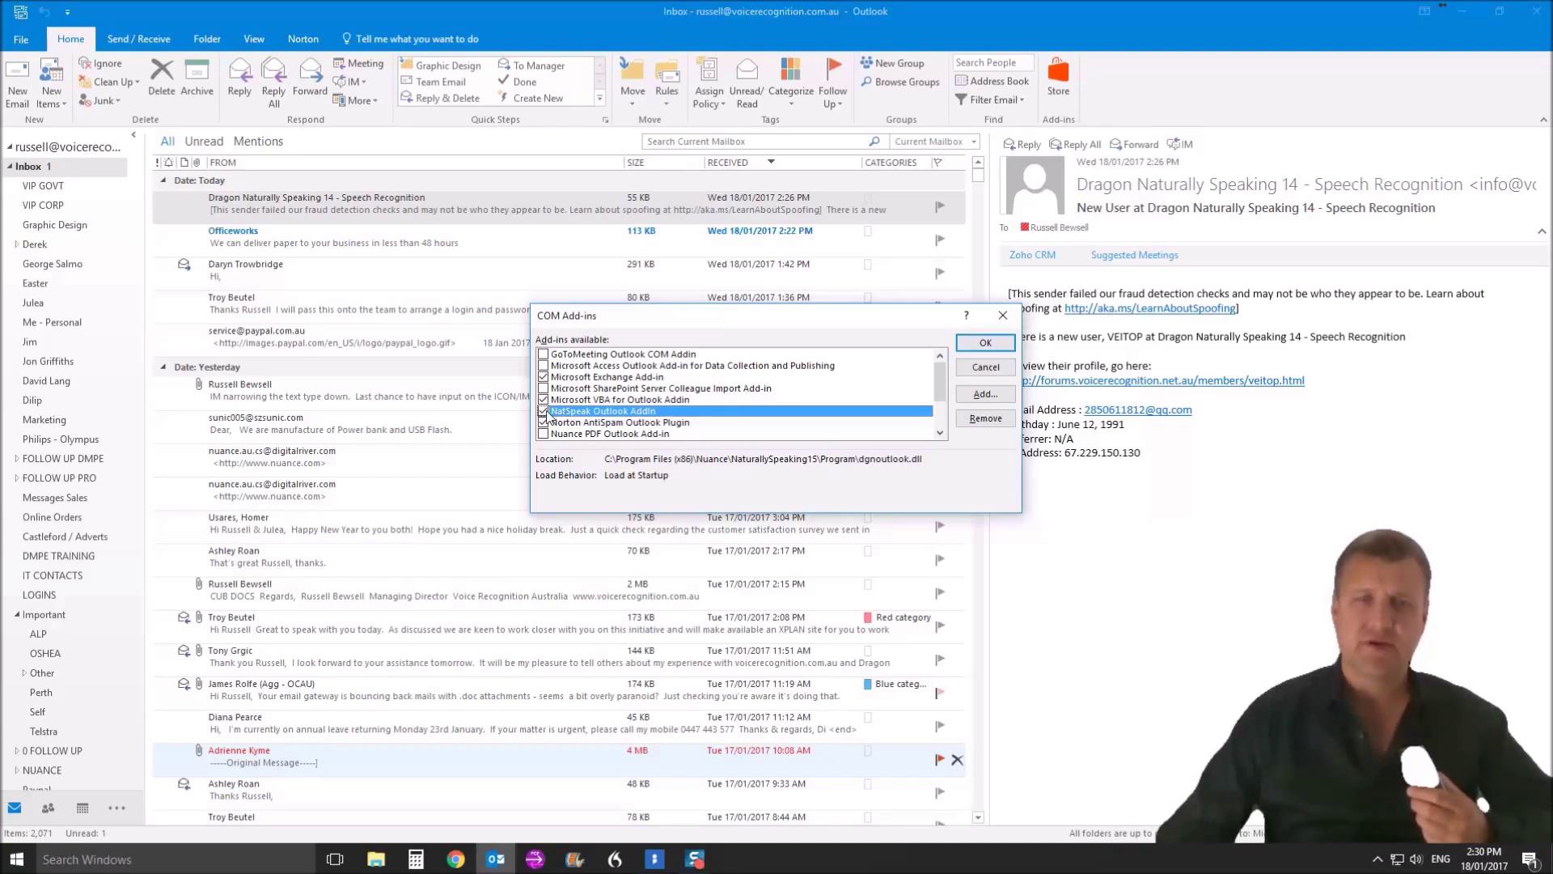
pyautogui.click(985, 343)
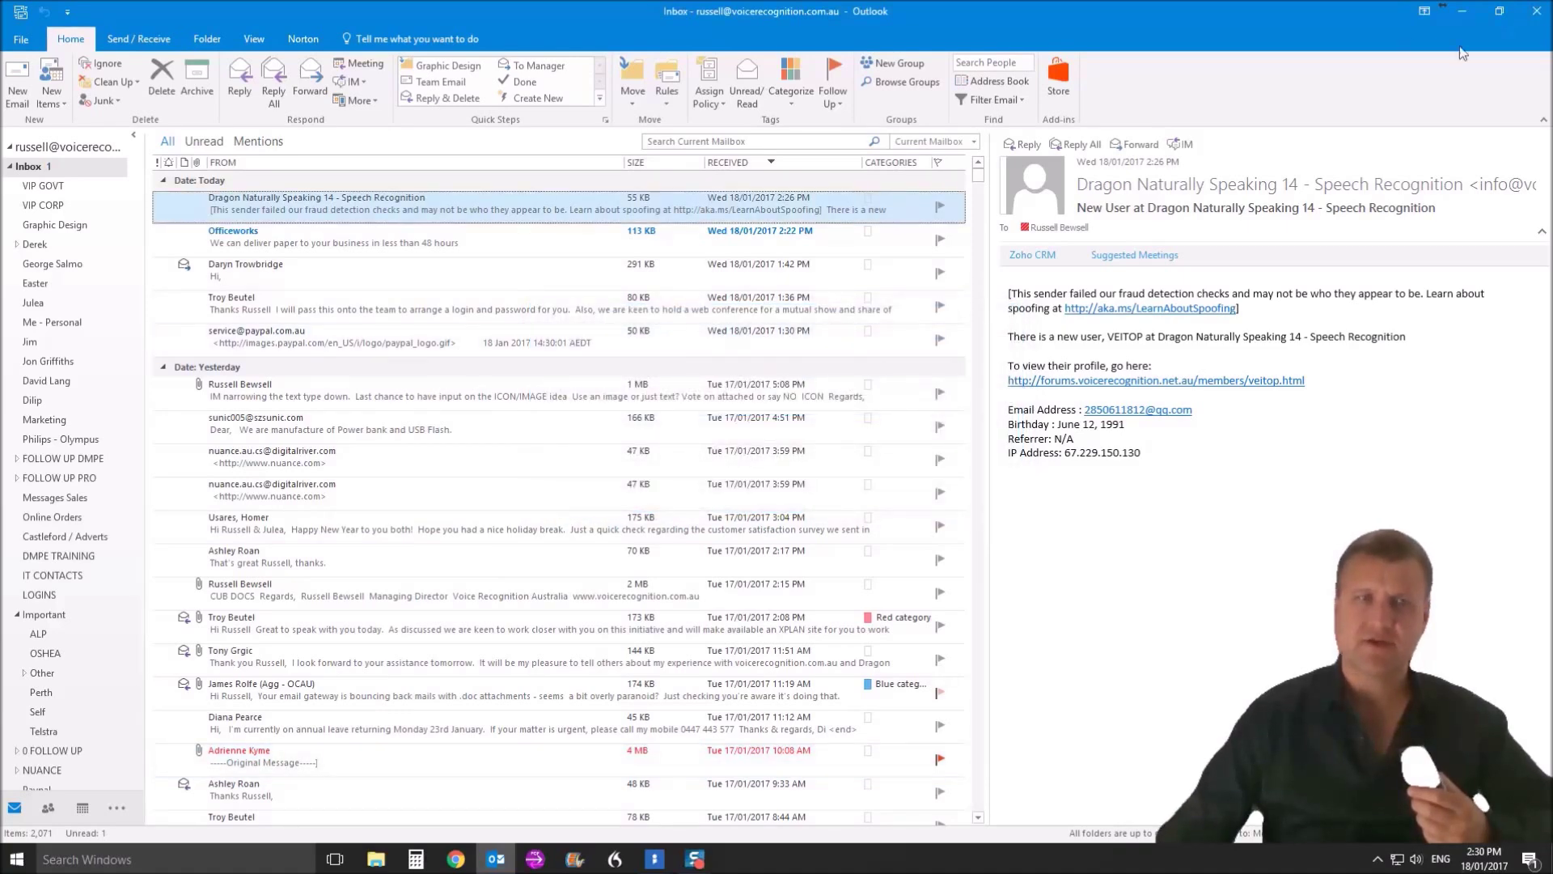
# Reopen COM Add-ins from Outlook Options and confirm NatSpeak Outlook Addin is ticked
pyautogui.click(22, 39)
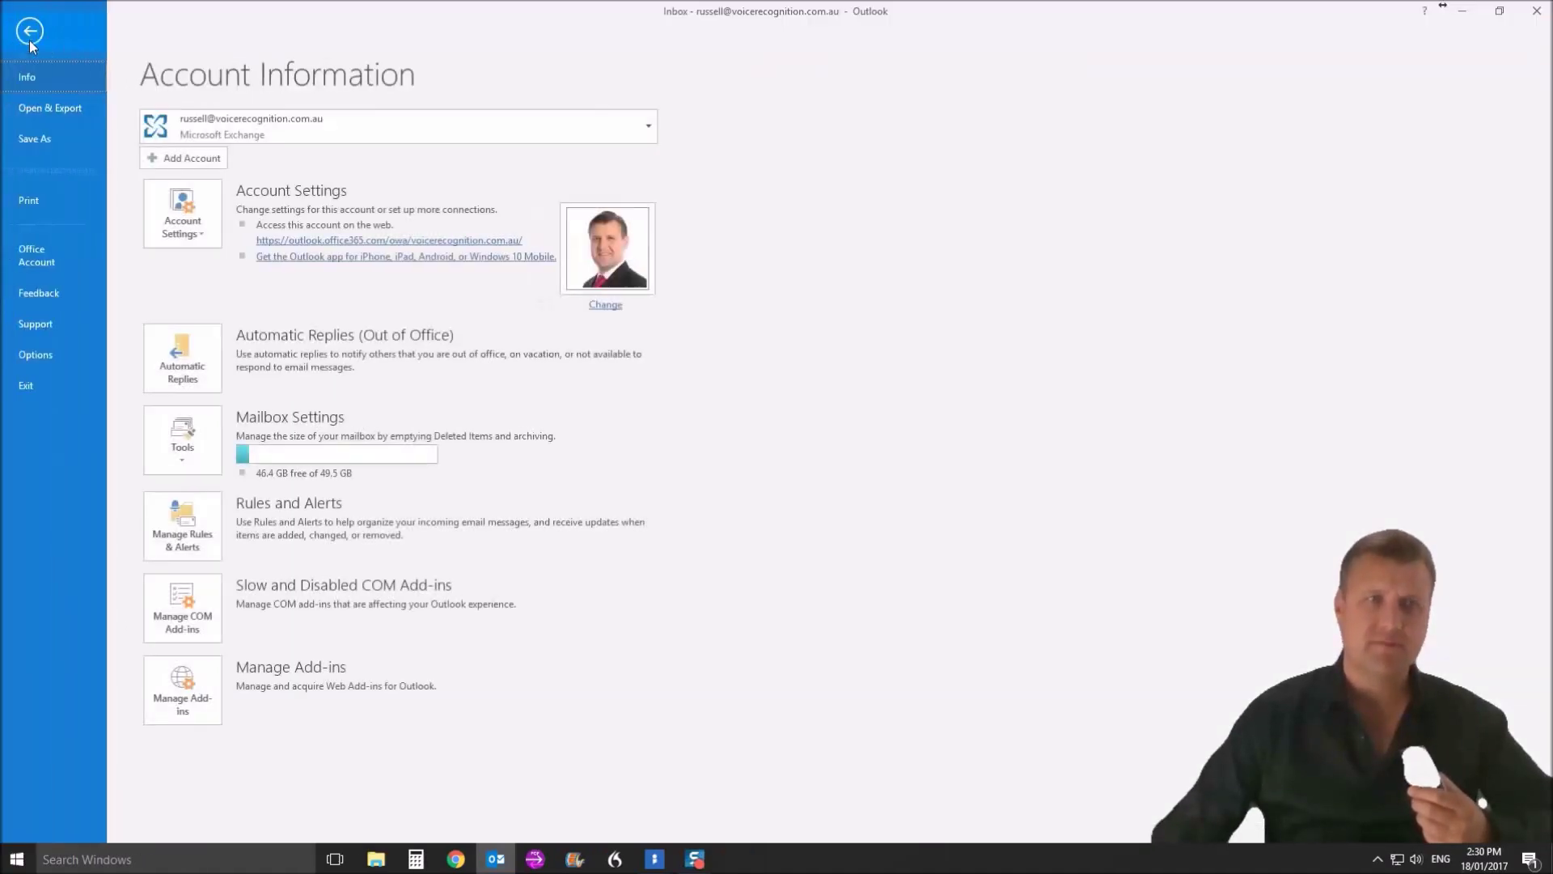
pyautogui.click(34, 352)
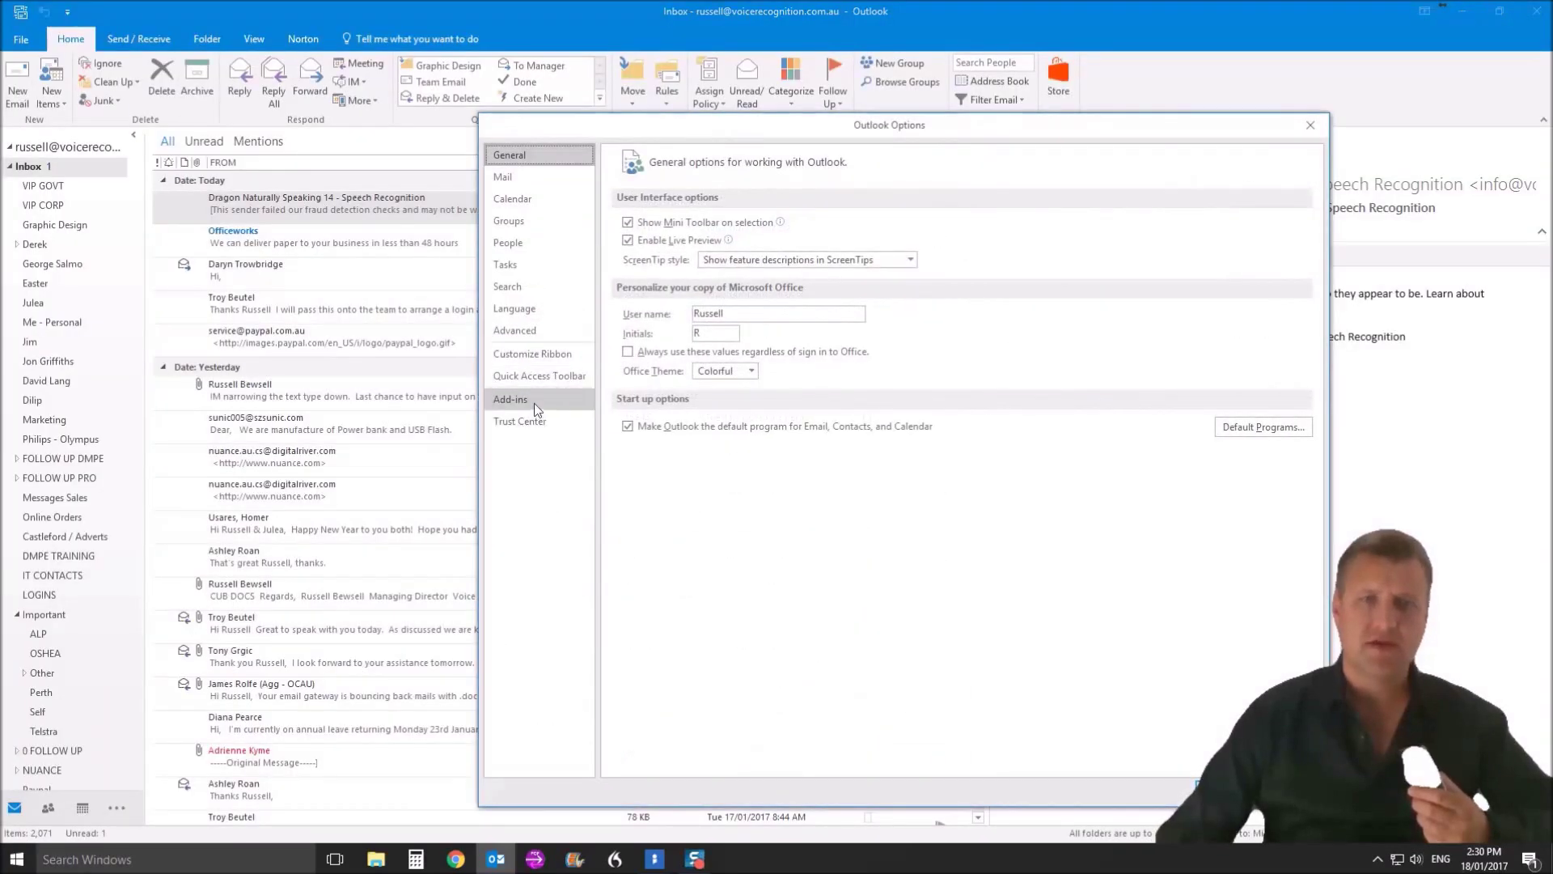
pyautogui.click(512, 399)
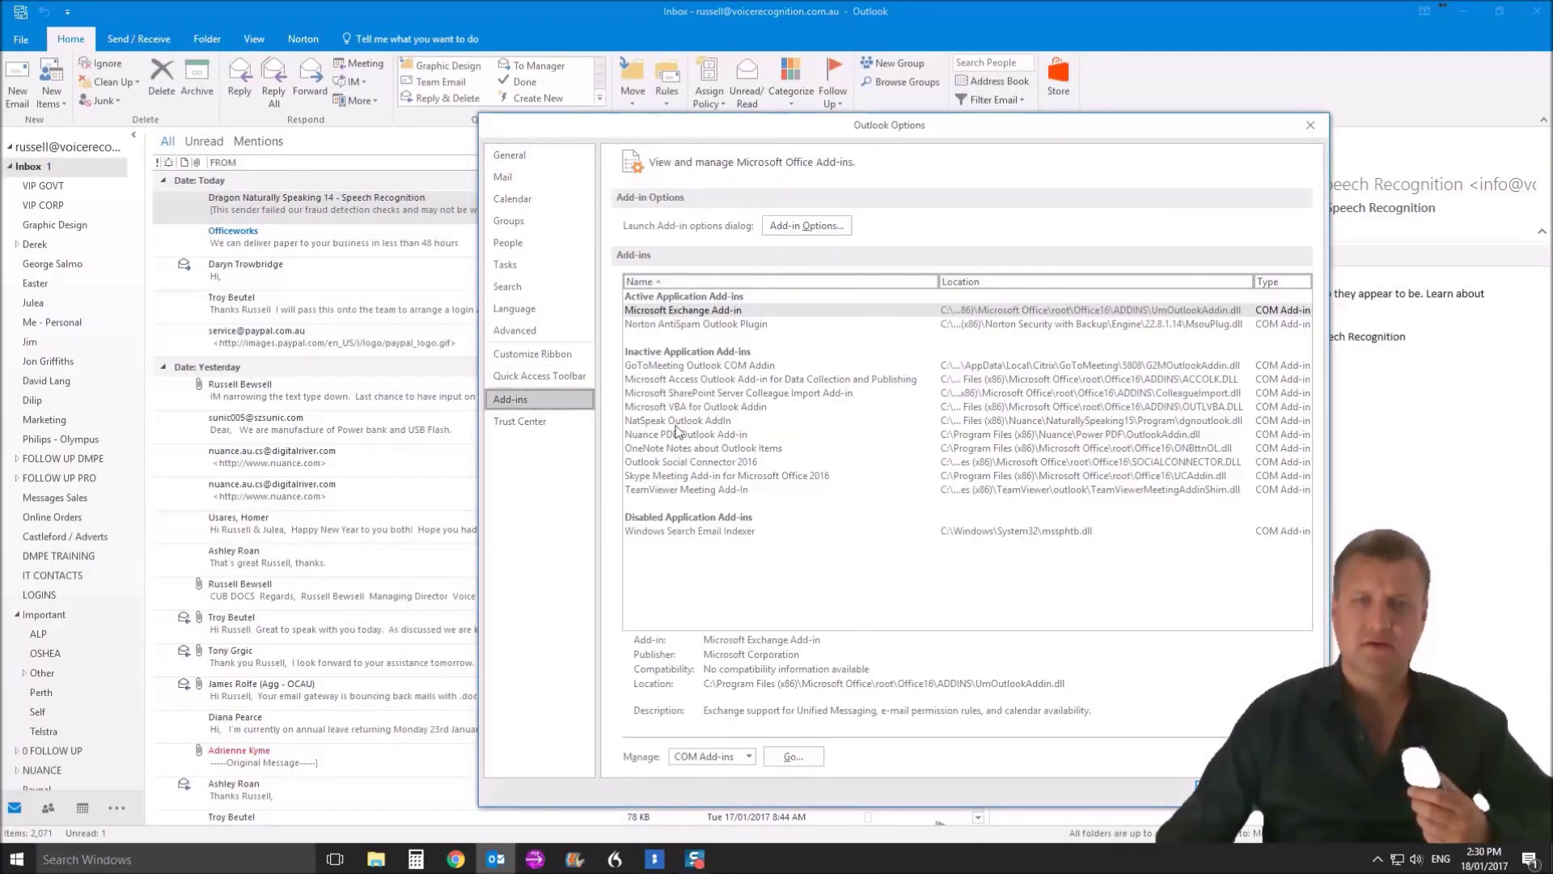
pyautogui.click(793, 756)
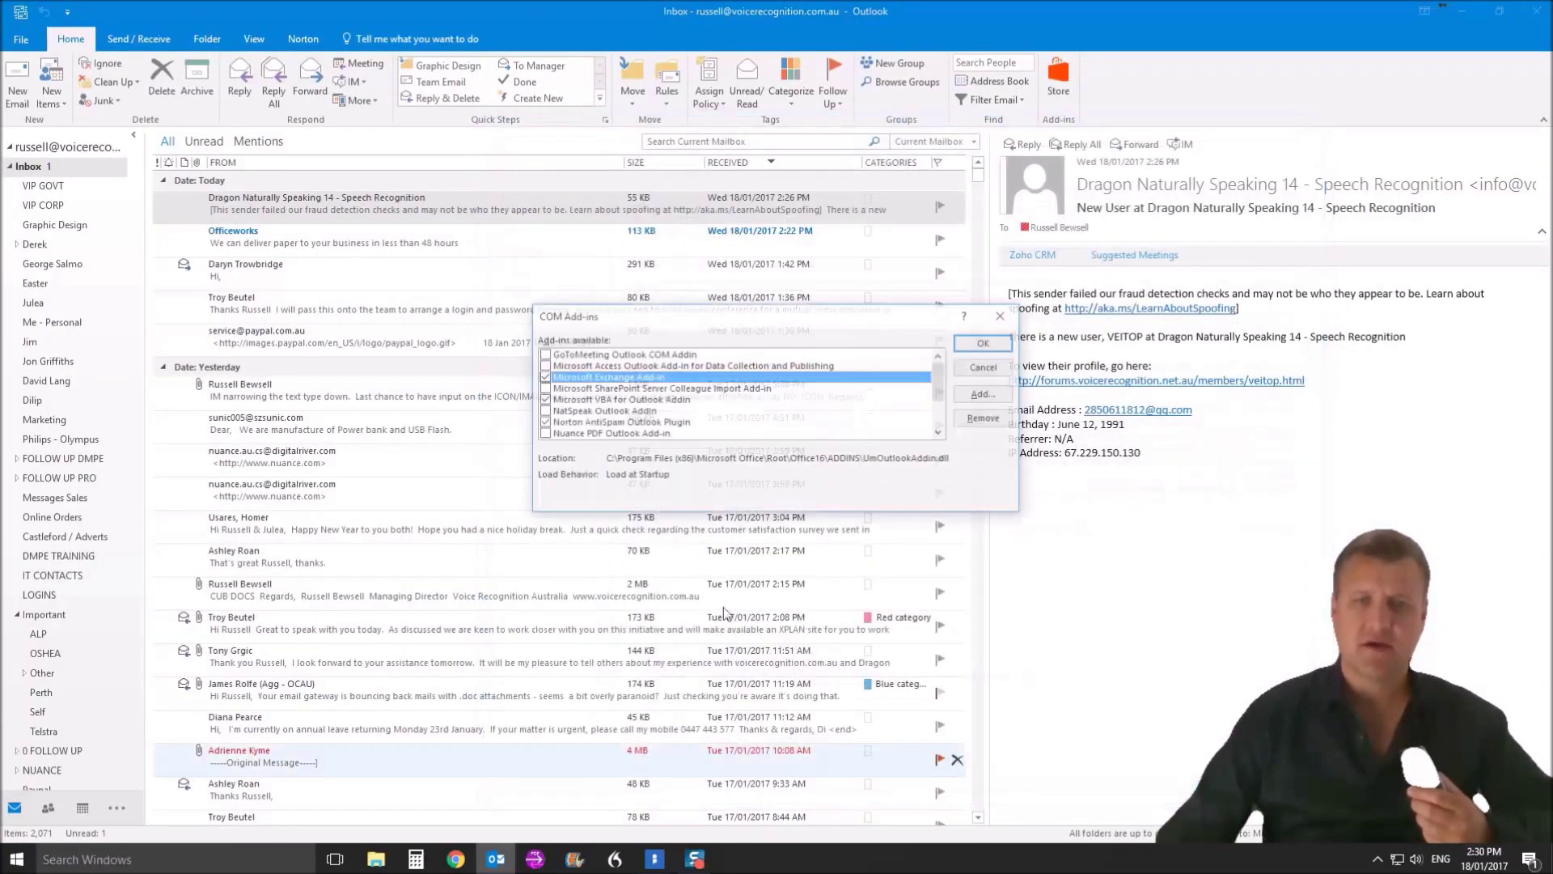
pyautogui.click(544, 410)
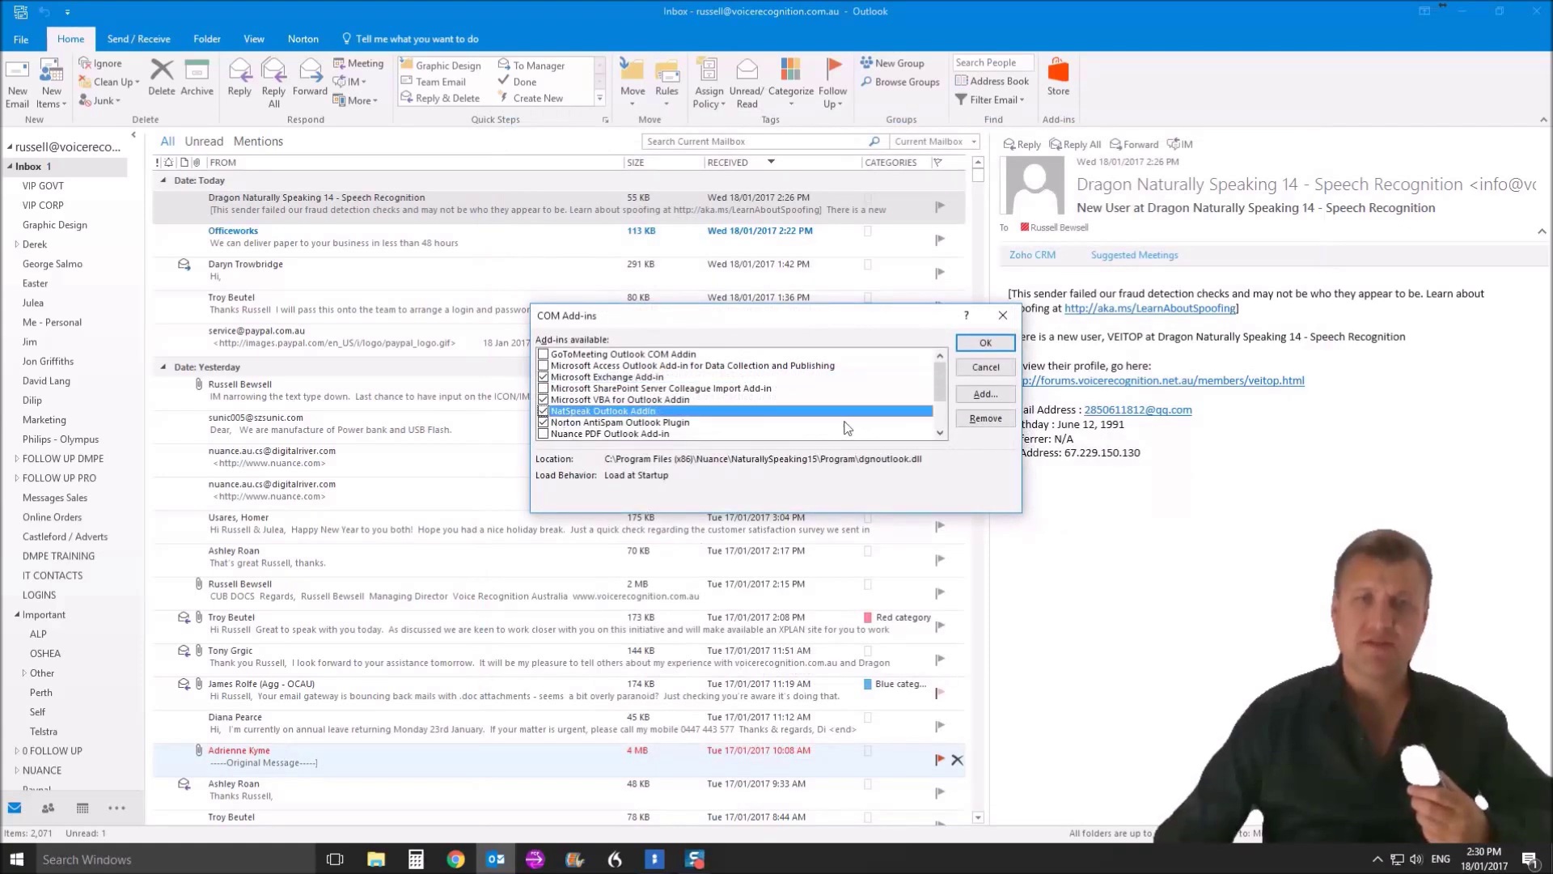
pyautogui.click(997, 341)
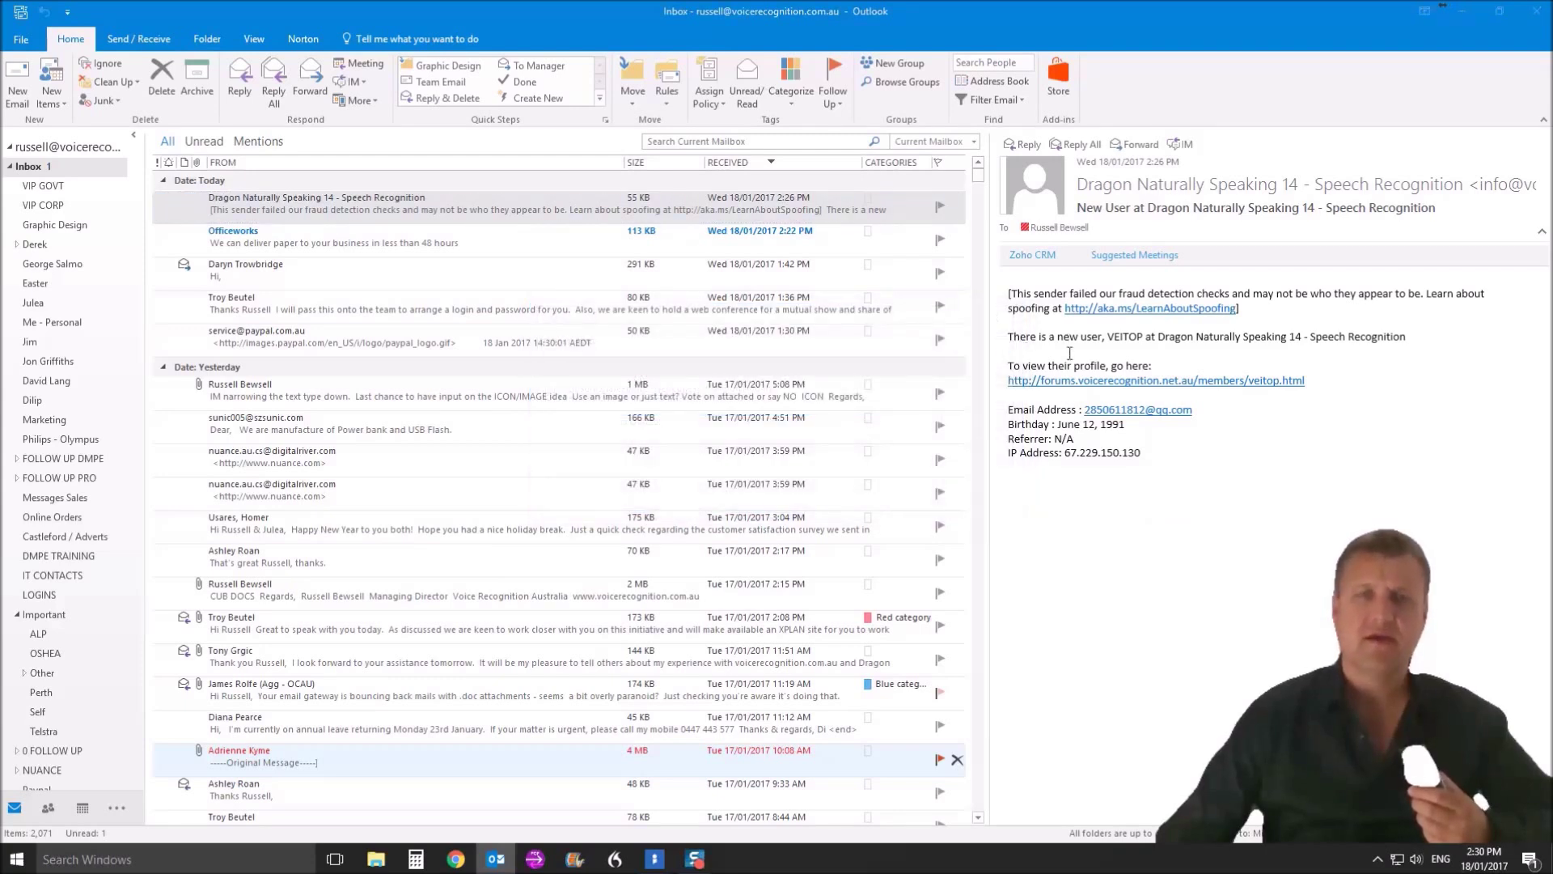
pyautogui.click(756, 208)
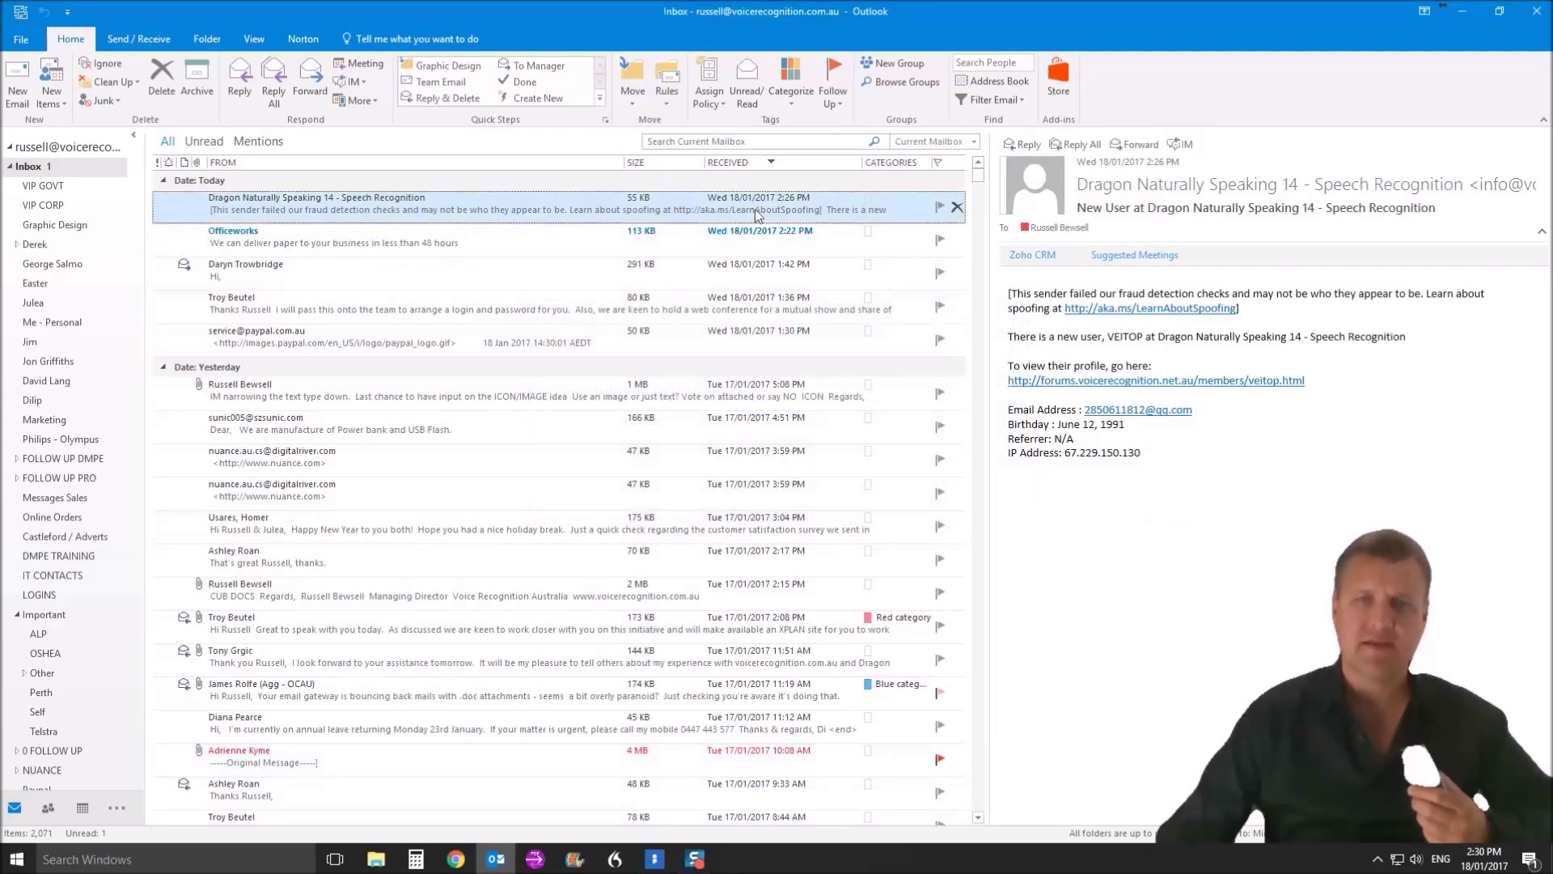